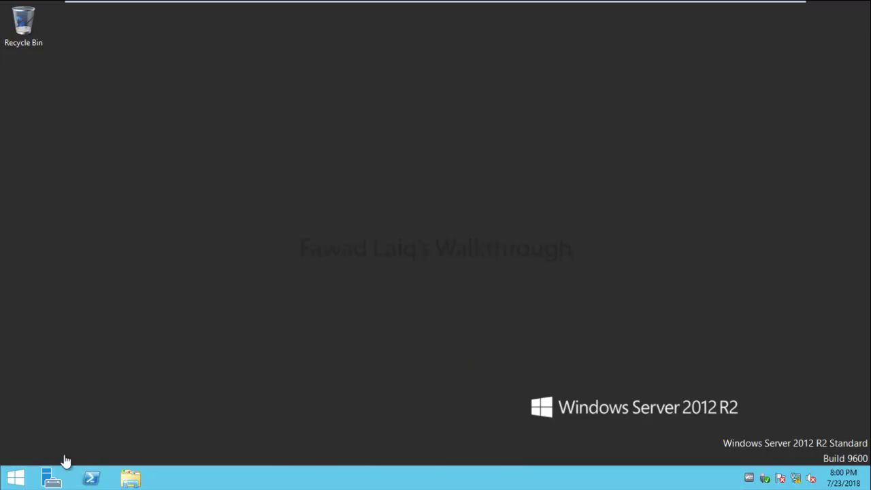
# Step: Launch Windows Server Update Services from Server Manager, bring up its configuration wizard and close Server Manager
pyautogui.click(50, 480)
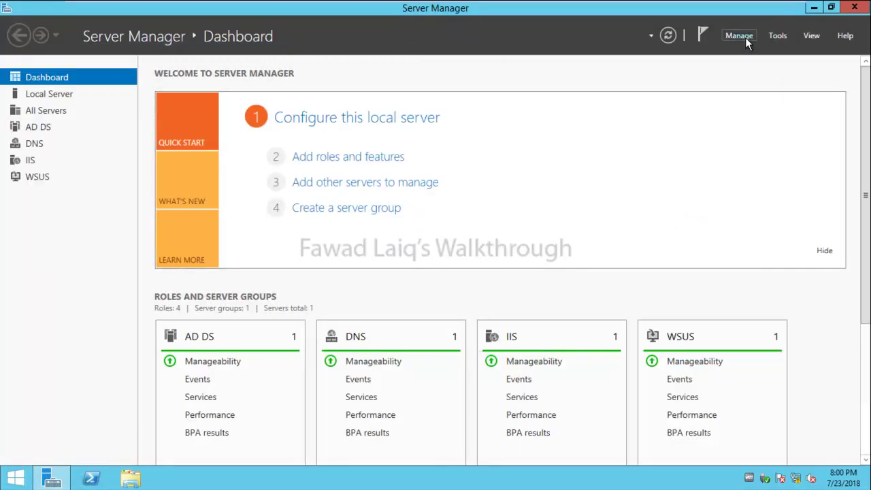
pyautogui.click(745, 37)
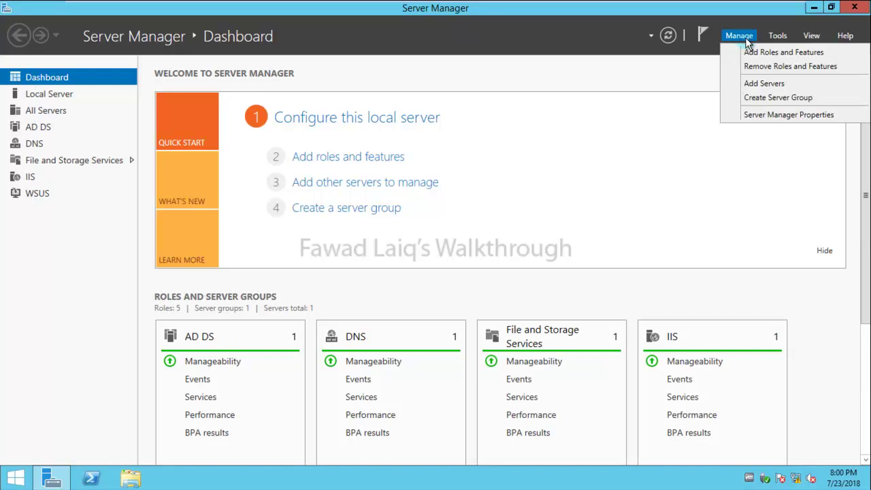
pyautogui.click(779, 36)
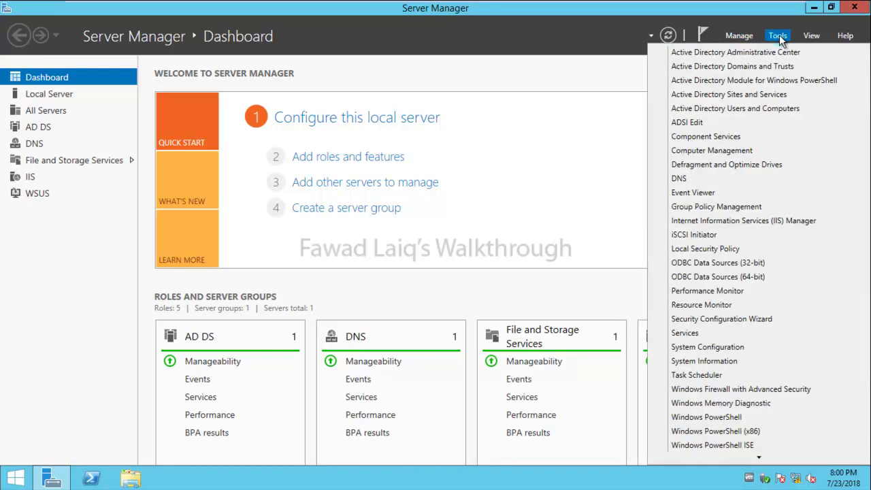
pyautogui.moveTo(757, 459)
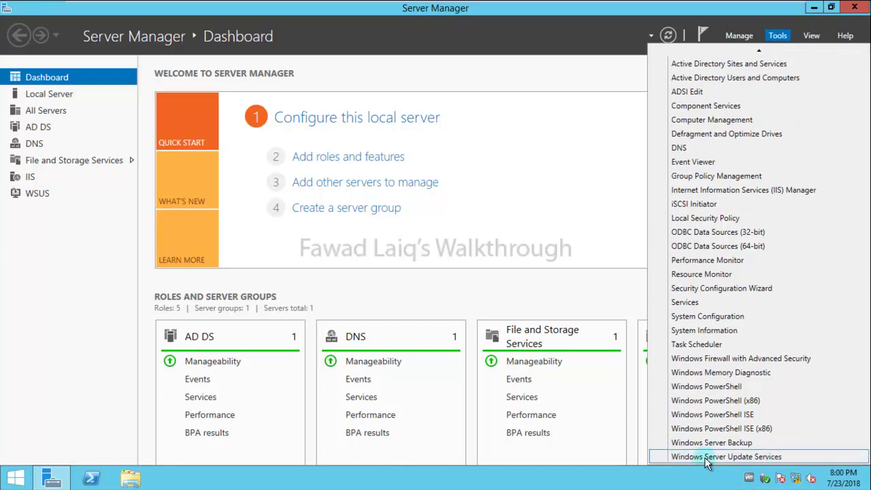
pyautogui.click(733, 458)
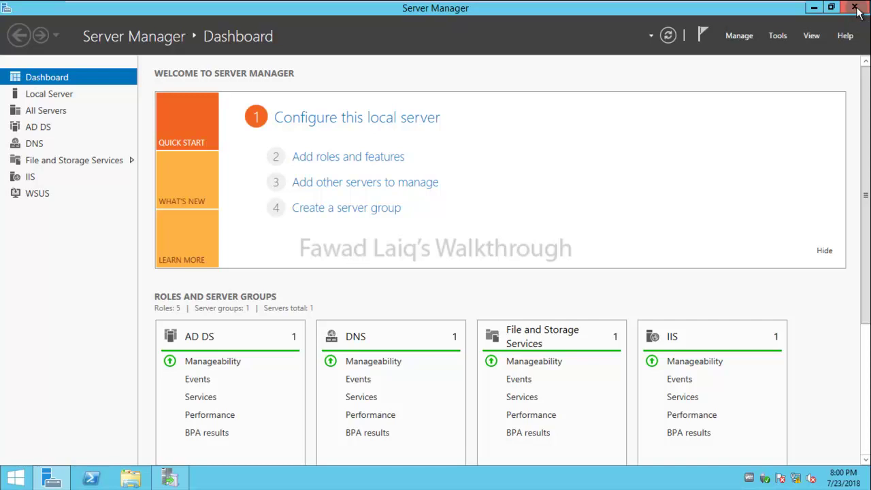
pyautogui.click(170, 478)
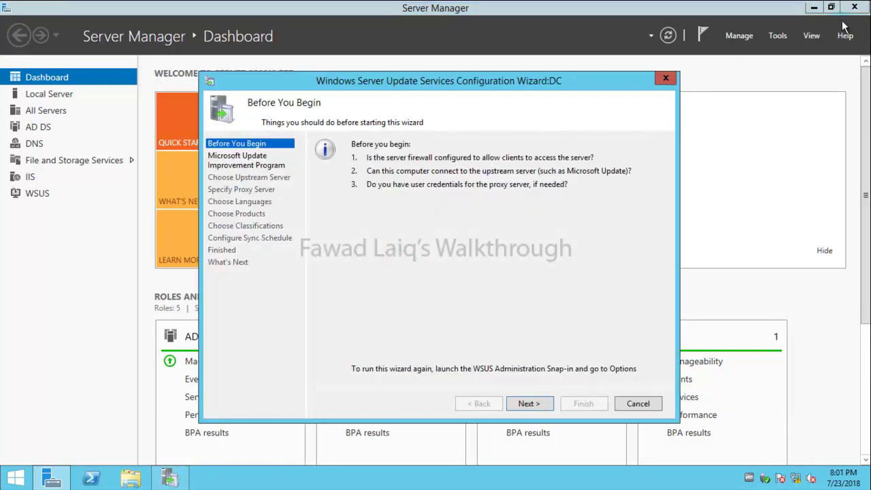
pyautogui.click(854, 7)
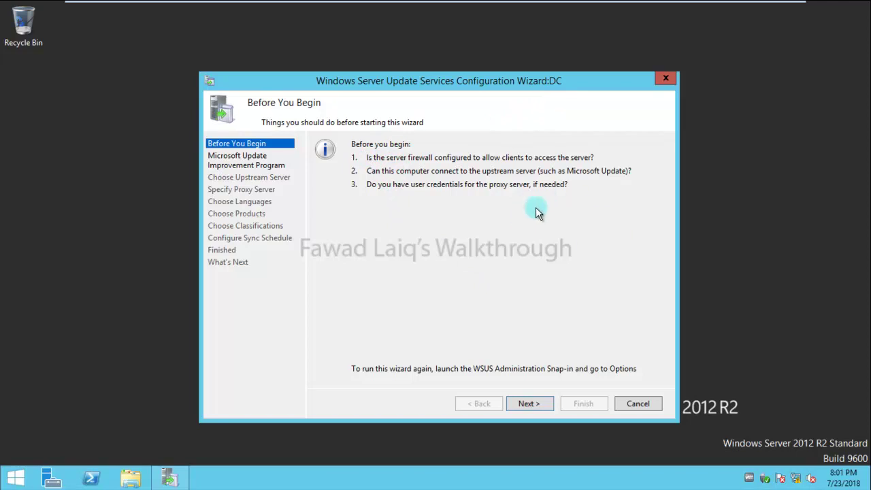
# Step: Start the WSUS configuration wizard and opt out of the Microsoft Update Improvement Program
pyautogui.click(539, 404)
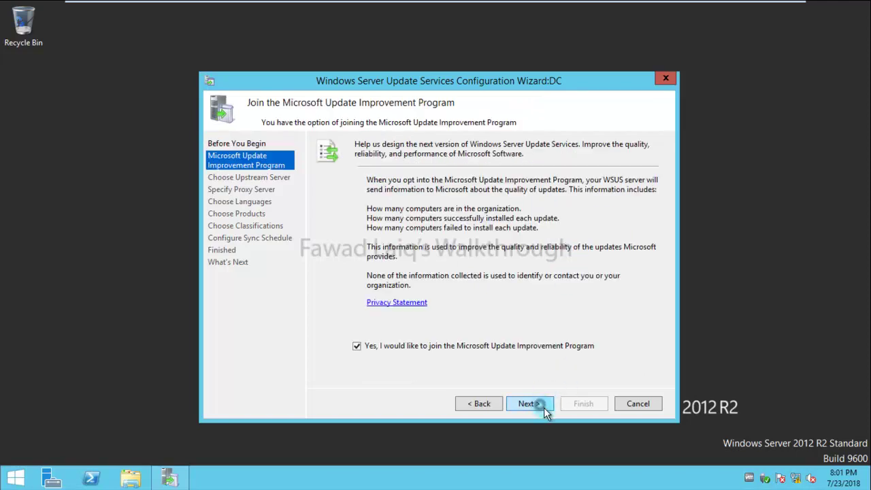
pyautogui.click(356, 347)
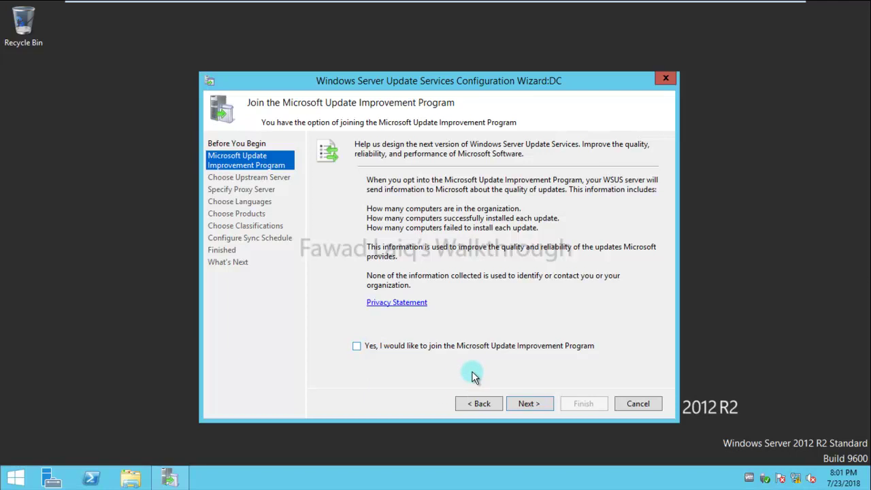
pyautogui.click(516, 405)
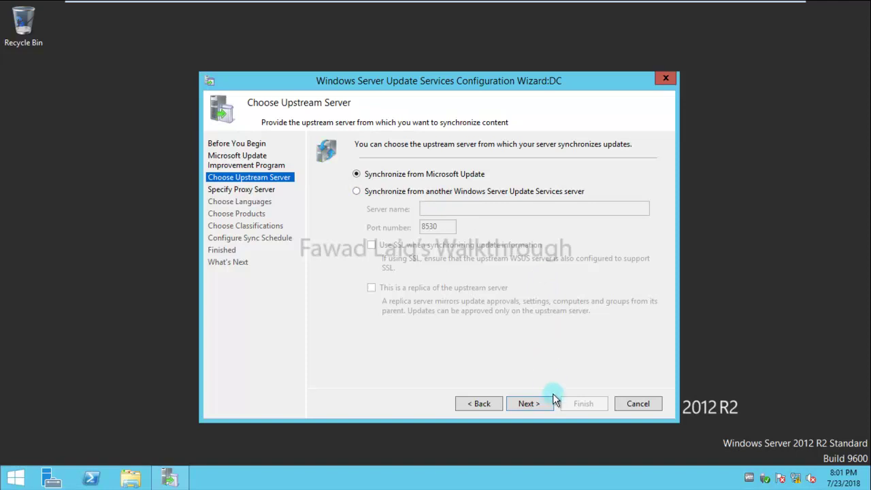
# Step: Keep Microsoft Update as the synchronization source without a proxy server, and connect to download the update information
pyautogui.click(529, 403)
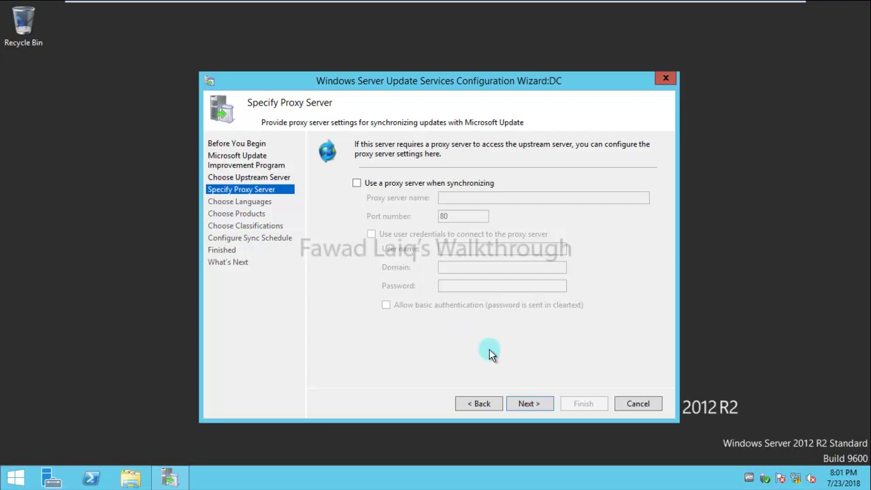
pyautogui.click(537, 403)
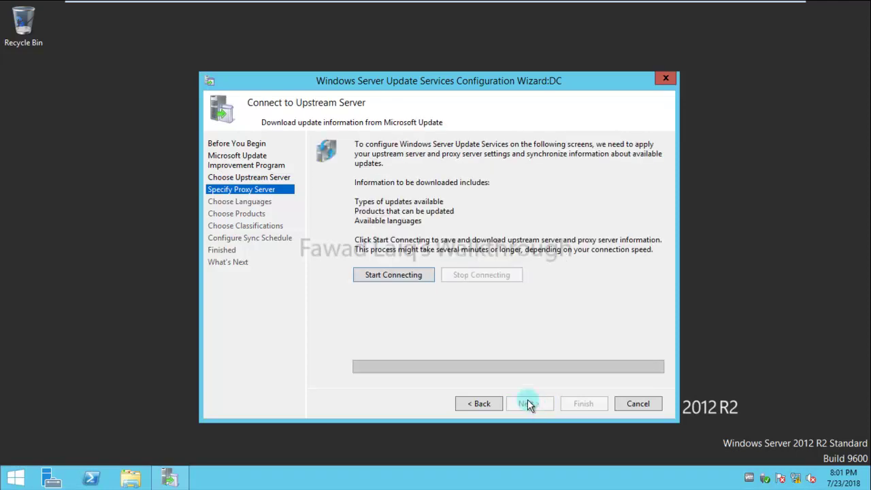
pyautogui.click(399, 279)
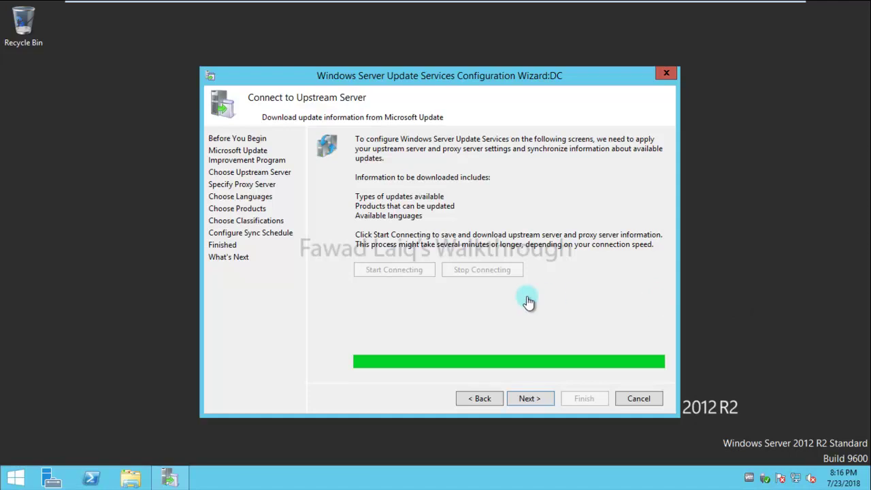
pyautogui.click(529, 398)
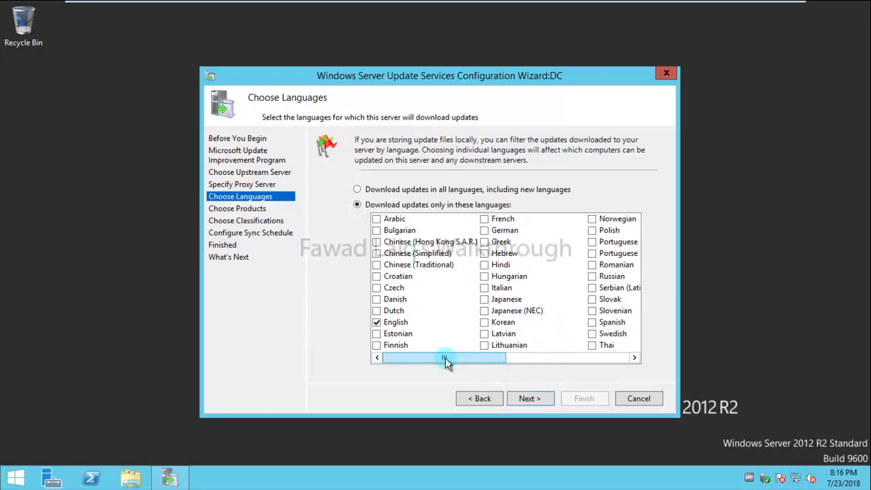
# Step: Keep English as the only update language, and accept the preselected Windows products after reviewing the product list
pyautogui.click(545, 398)
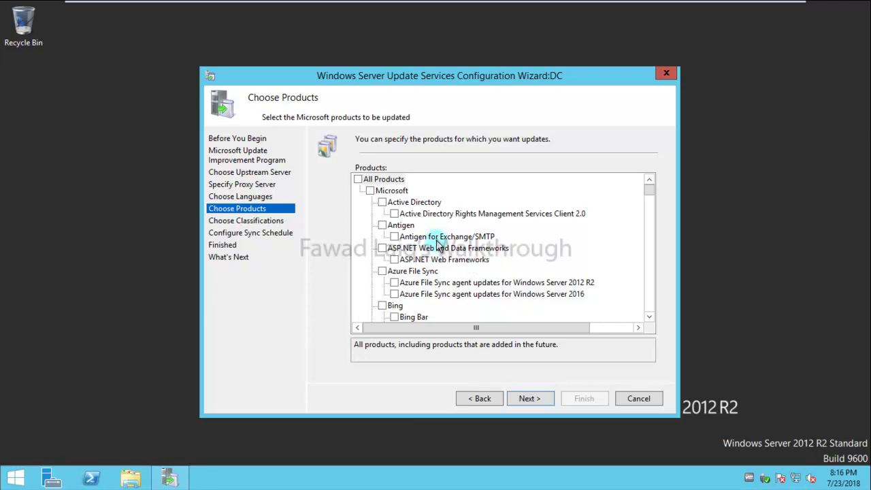
pyautogui.click(650, 319)
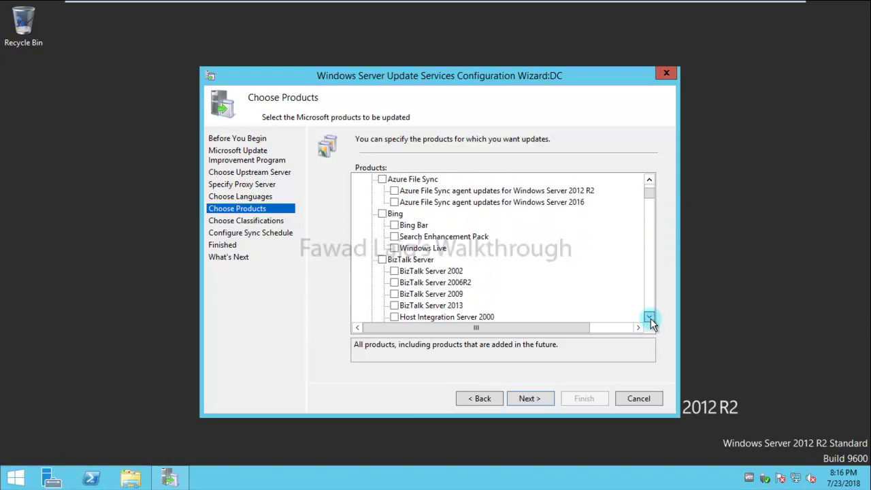
pyautogui.click(650, 318)
pyautogui.click(650, 318)
pyautogui.click(649, 318)
pyautogui.click(649, 318)
pyautogui.click(649, 319)
pyautogui.click(649, 318)
pyautogui.click(650, 318)
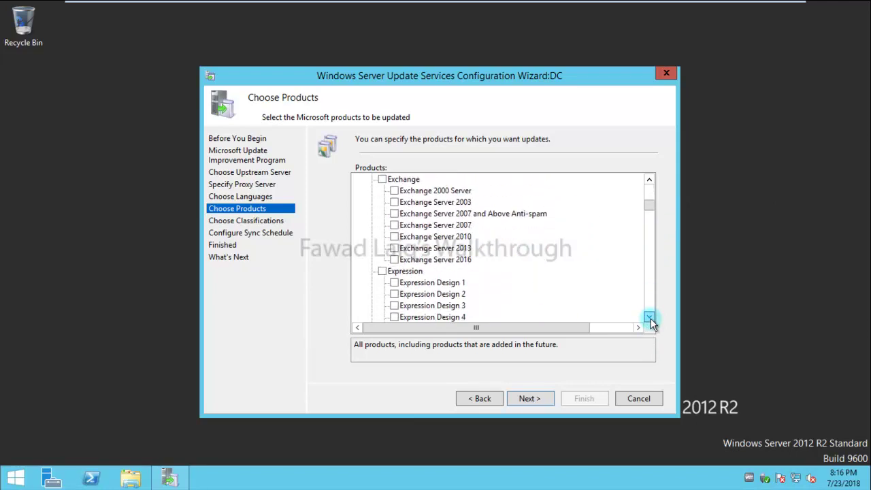
pyautogui.click(649, 319)
pyautogui.click(650, 318)
pyautogui.click(649, 319)
pyautogui.click(650, 319)
pyautogui.click(649, 319)
pyautogui.click(650, 318)
pyautogui.moveTo(650, 319); pyautogui.dragTo(650, 320)
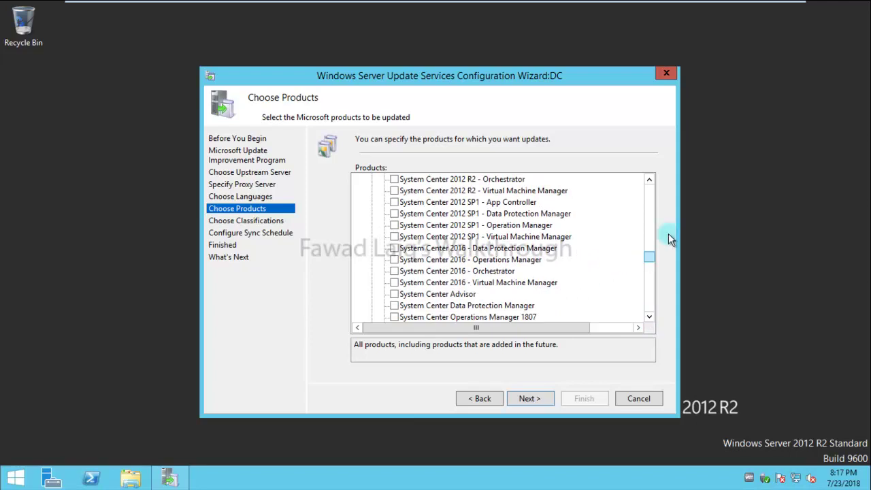
pyautogui.moveTo(650, 180); pyautogui.dragTo(649, 180)
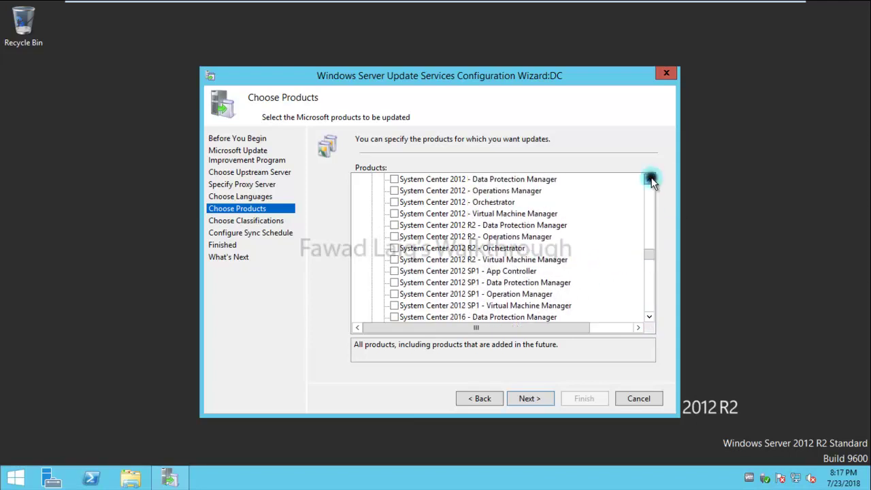
pyautogui.moveTo(650, 318); pyautogui.dragTo(652, 319)
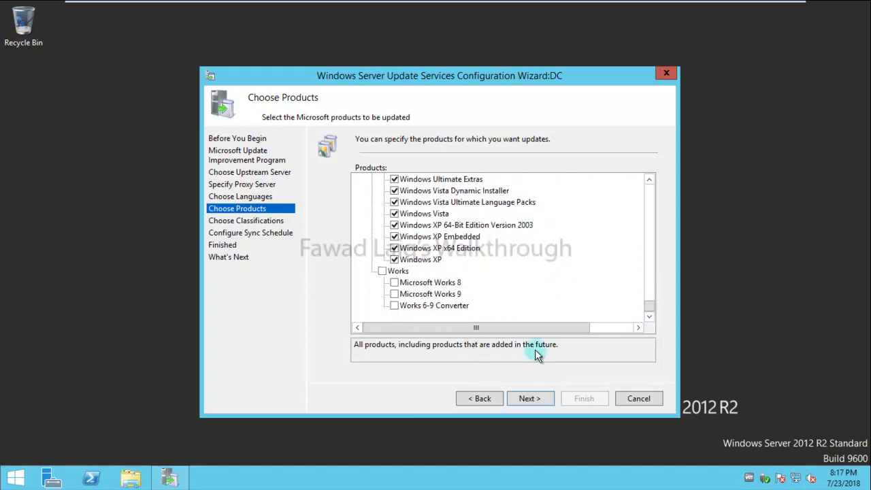
pyautogui.moveTo(650, 178); pyautogui.dragTo(649, 178)
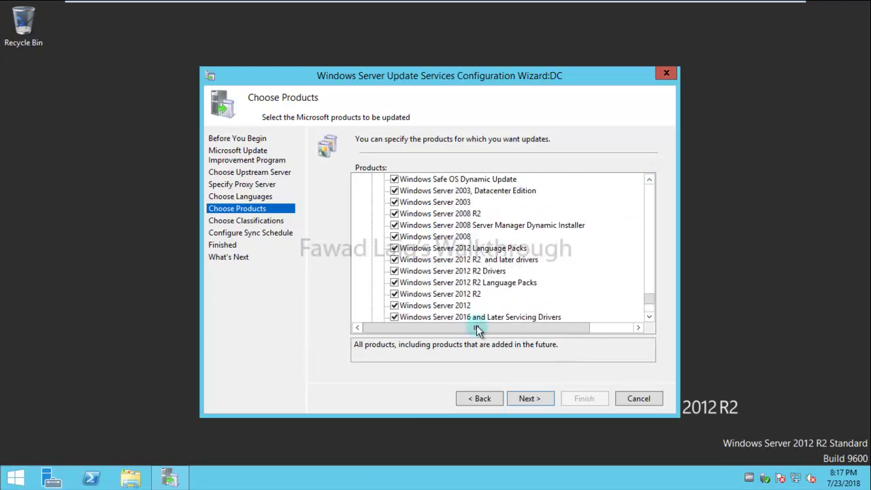
pyautogui.click(530, 398)
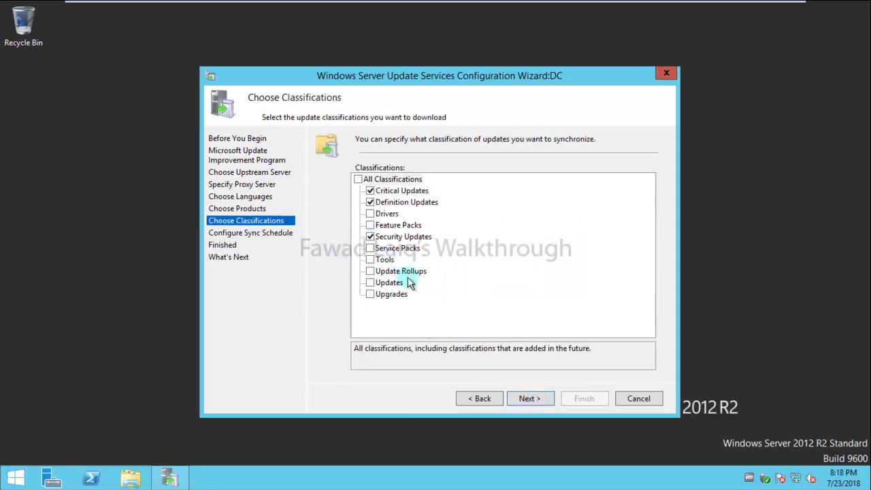
# Step: Add Service Packs and Updates to the preselected update classifications and accept them
pyautogui.click(370, 249)
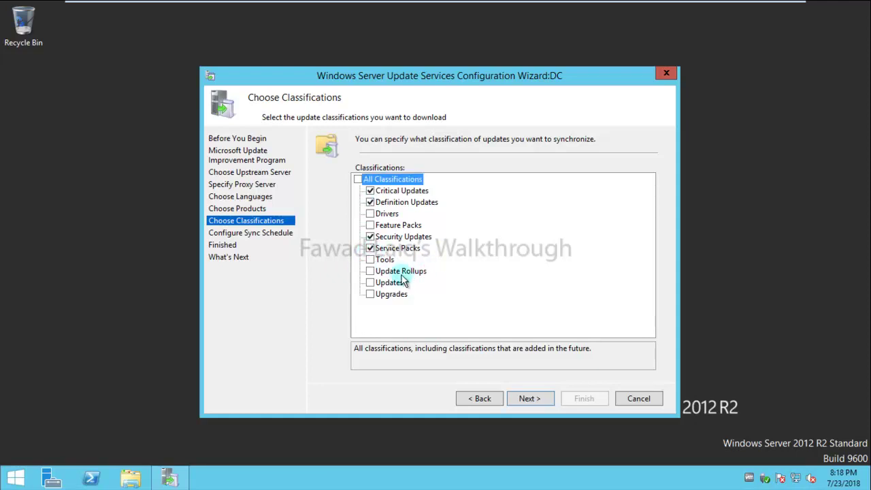
pyautogui.click(370, 282)
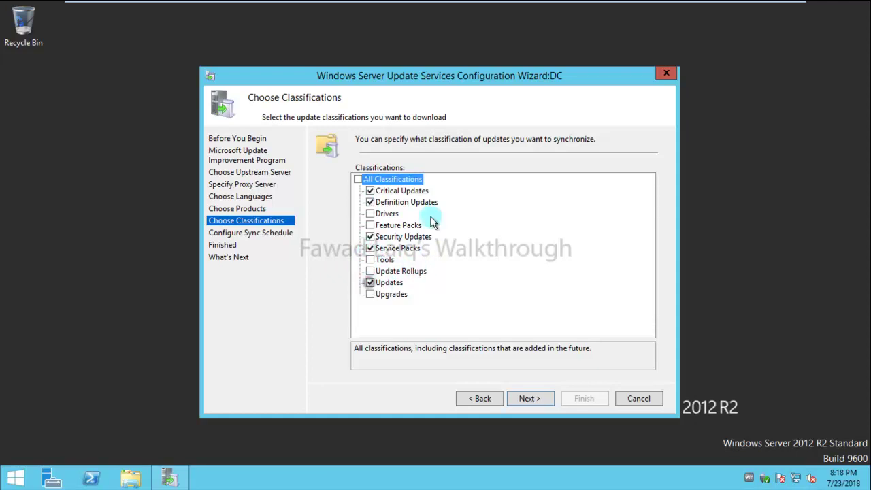
pyautogui.click(530, 398)
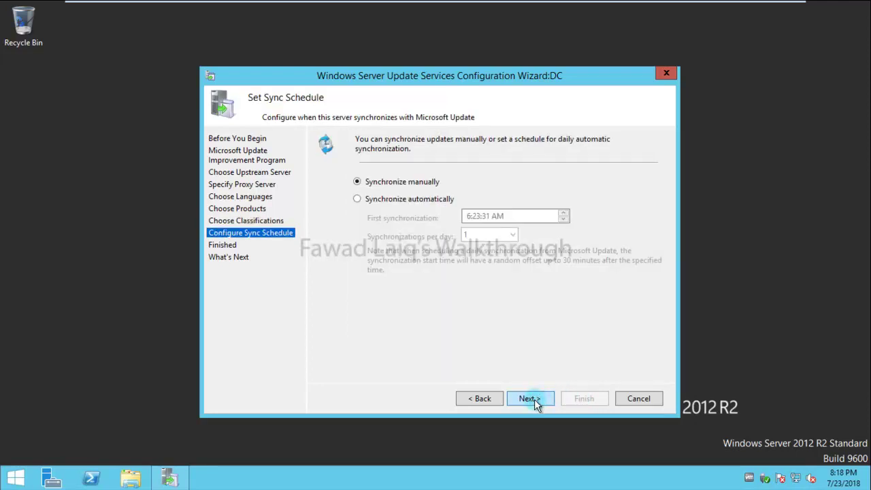
# Step: Schedule automatic synchronization with the first run at 12:00:00 AM and one synchronization per day
pyautogui.click(356, 198)
pyautogui.click(469, 218)
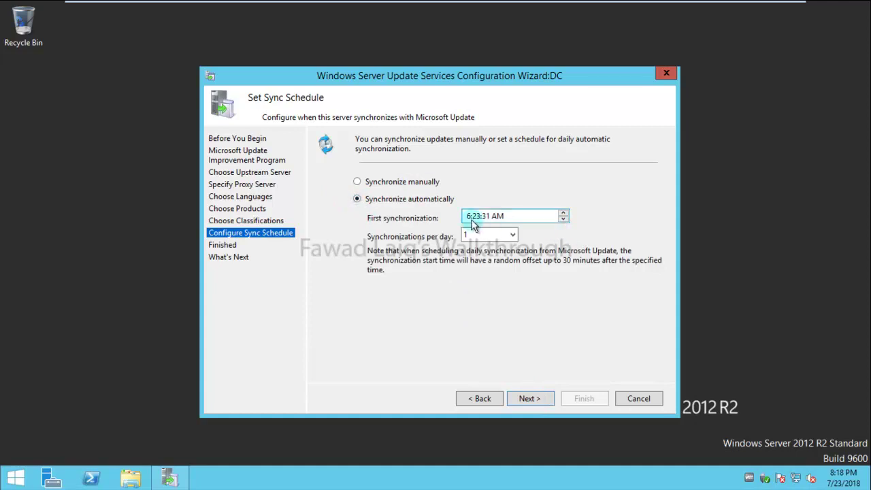
pyautogui.click(469, 218)
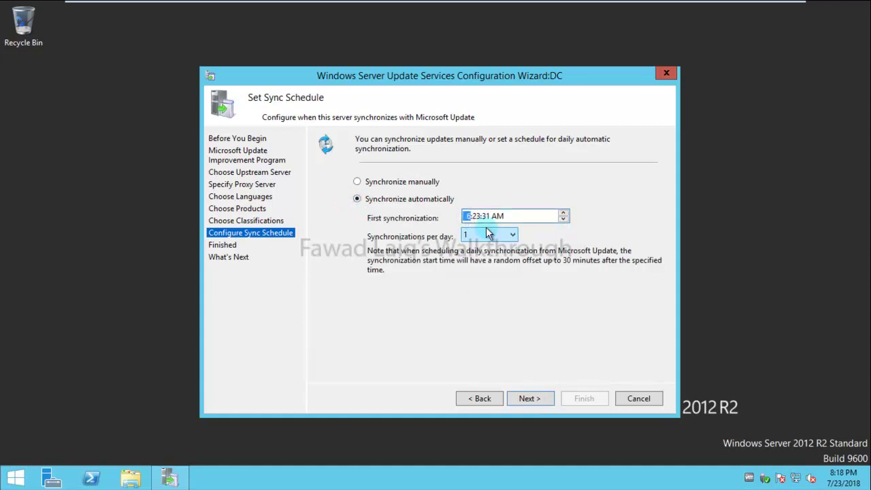
pyautogui.click(478, 216)
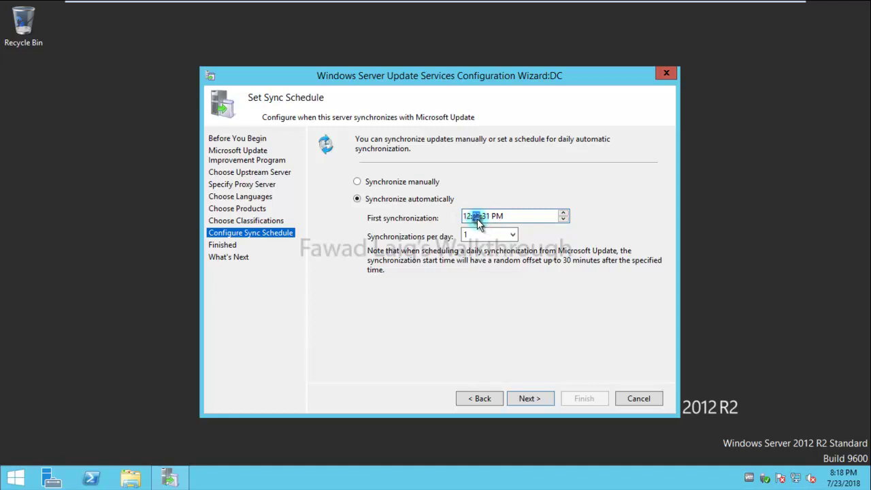
pyautogui.click(485, 217)
pyautogui.click(497, 217)
pyautogui.click(563, 219)
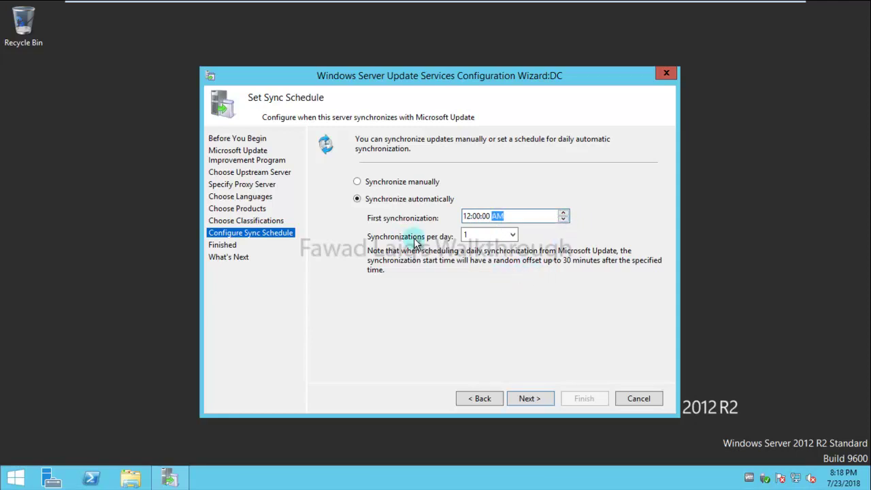
pyautogui.click(531, 399)
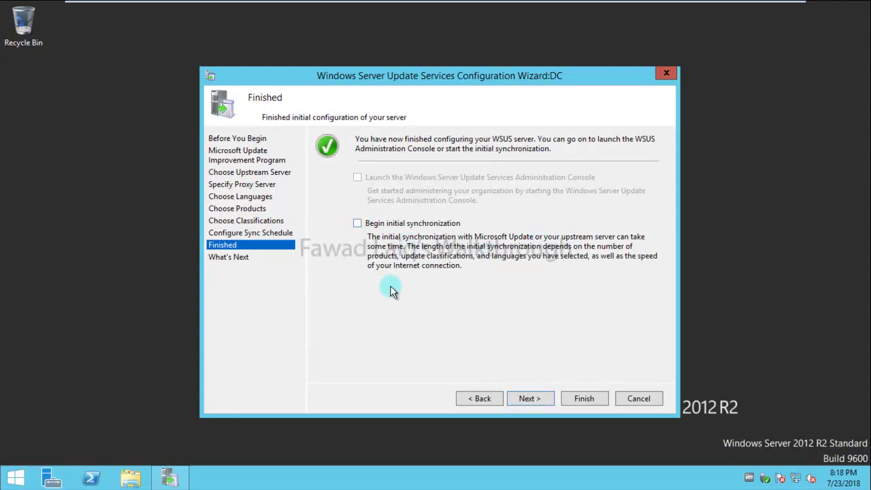
# Step: Enable the initial synchronization and finish the WSUS configuration wizard
pyautogui.click(357, 223)
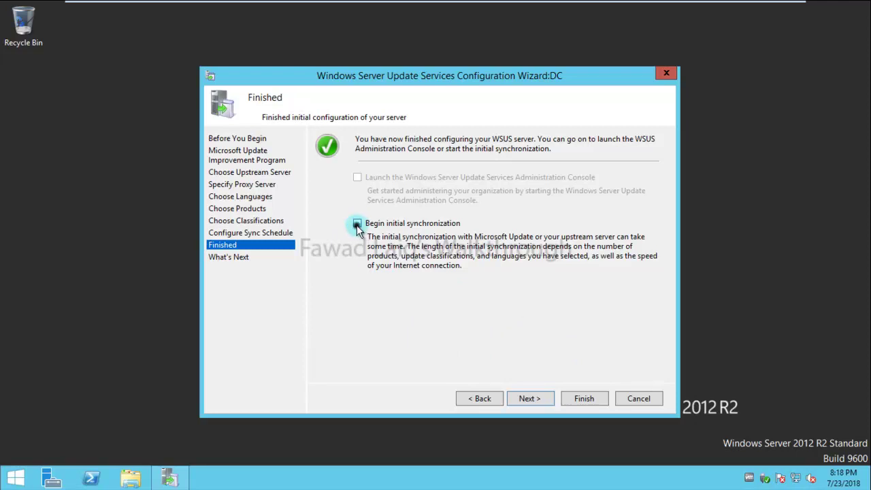
pyautogui.click(529, 399)
pyautogui.click(486, 399)
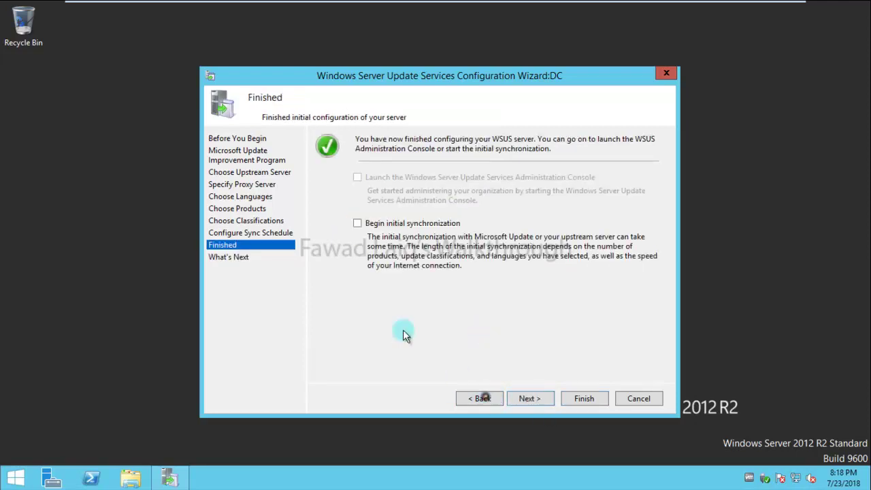
pyautogui.click(357, 223)
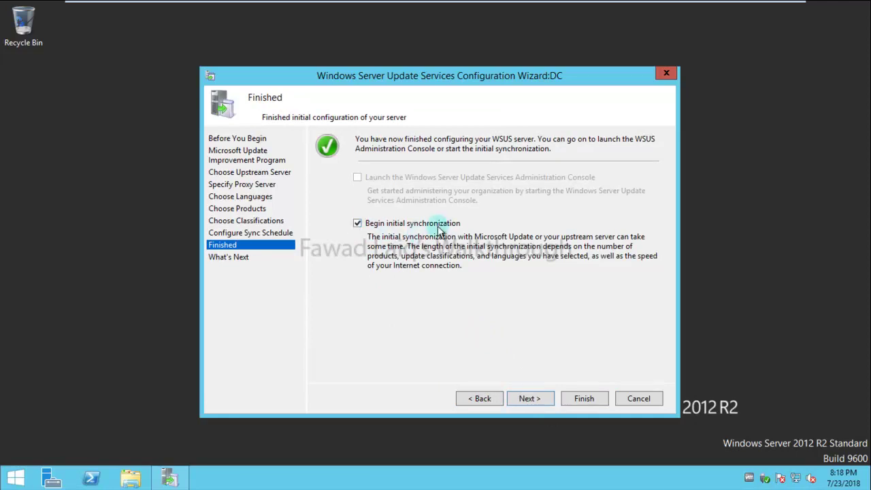
pyautogui.click(538, 399)
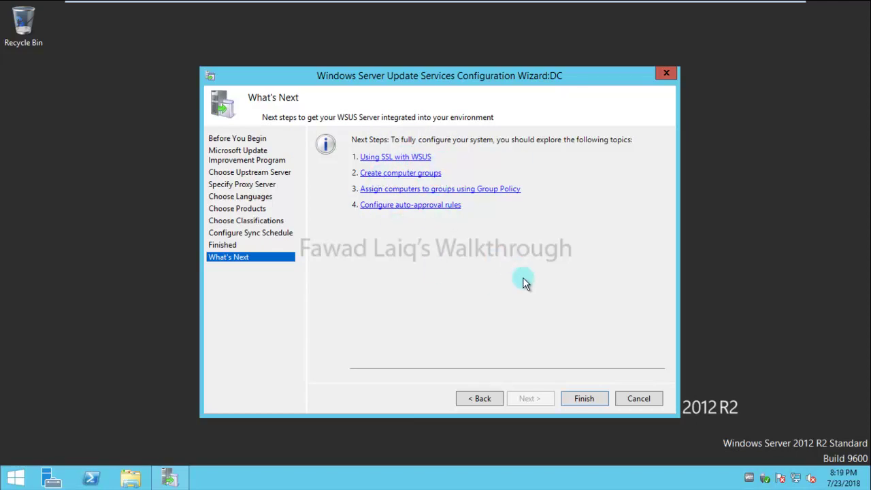
pyautogui.click(584, 398)
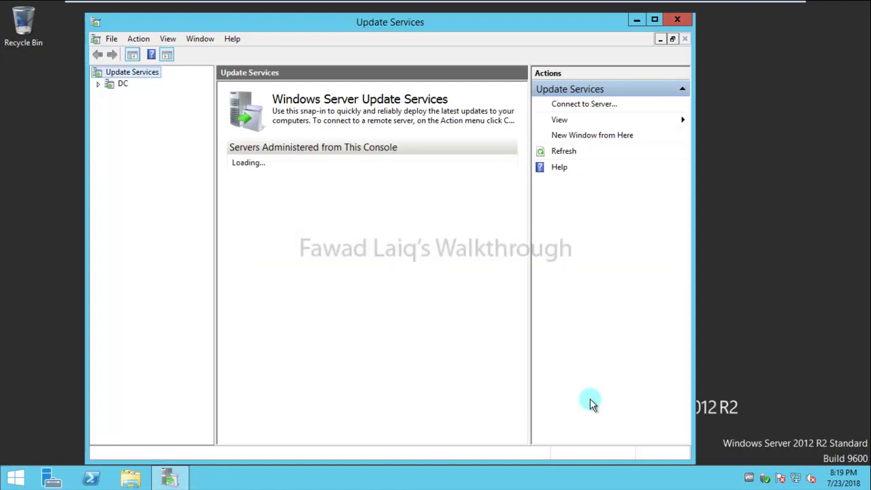
# Step: Maximize the Update Services console and show all unapproved updates of server DC with the status filter set to Any
pyautogui.click(653, 19)
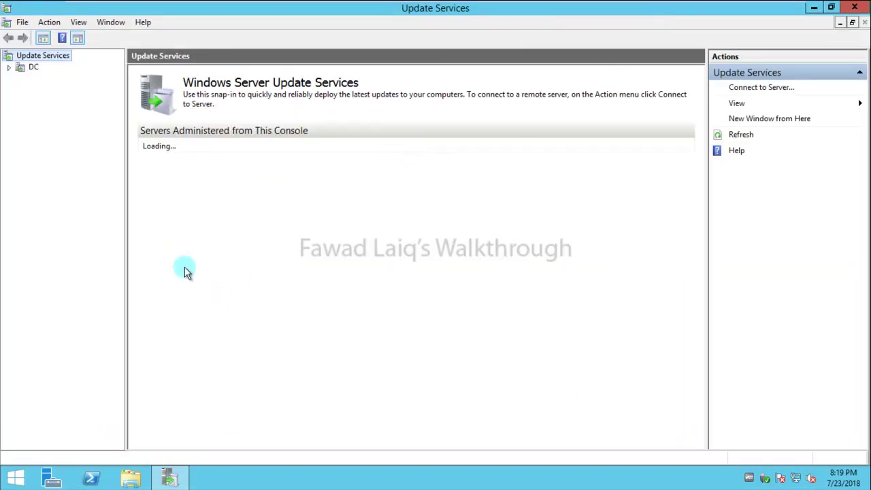
pyautogui.click(9, 68)
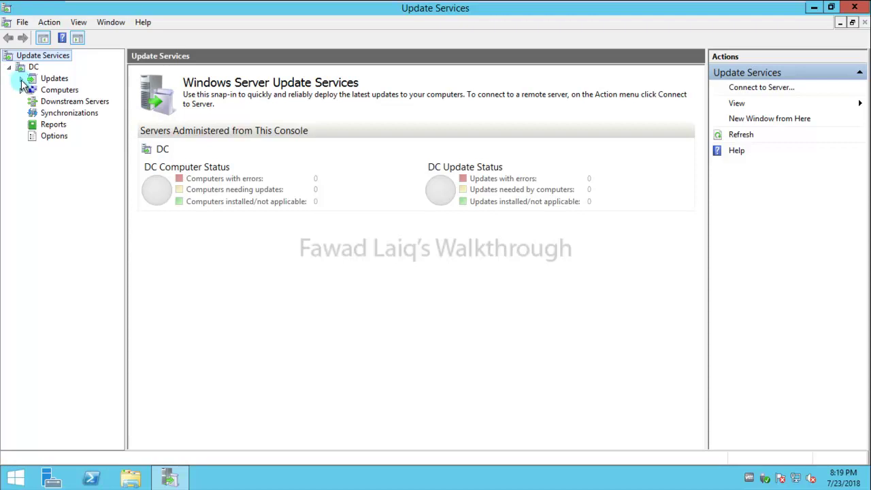
pyautogui.click(21, 79)
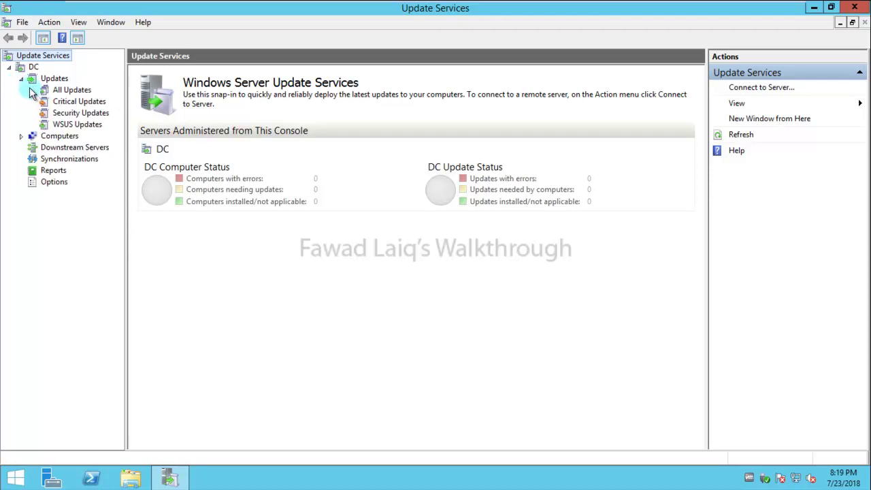
pyautogui.click(71, 91)
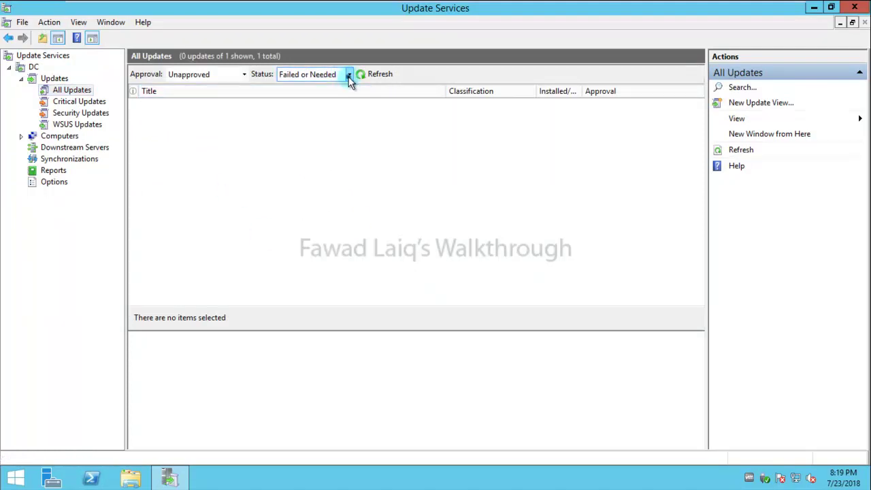
pyautogui.click(349, 75)
pyautogui.click(297, 142)
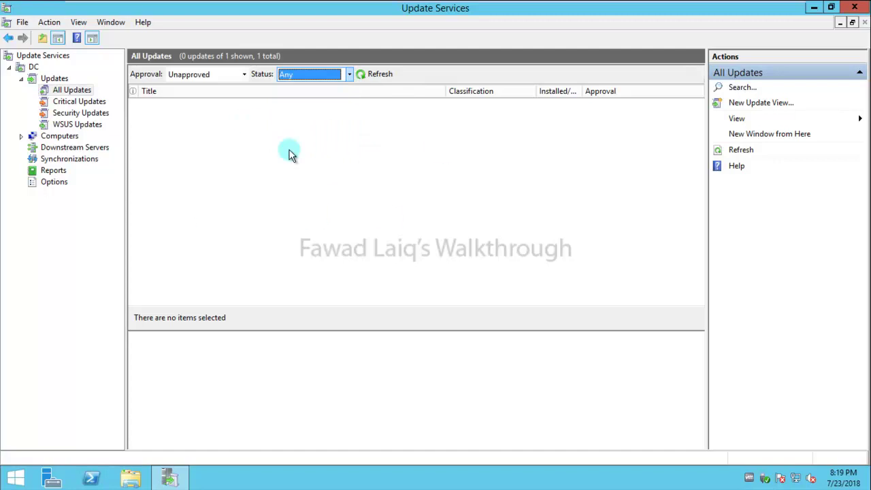
# Step: Expand the server's computer groups and view the All Computers group along with its available actions
pyautogui.click(21, 136)
pyautogui.click(34, 147)
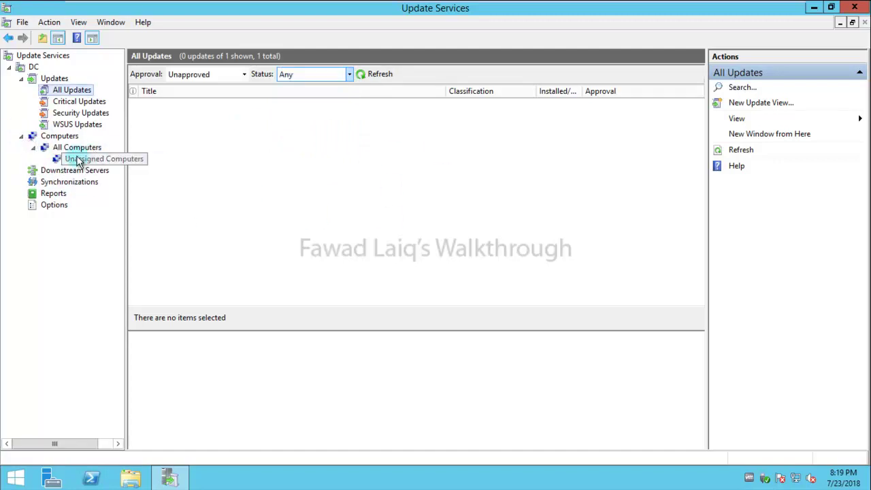
pyautogui.click(66, 147)
pyautogui.rightClick(82, 147)
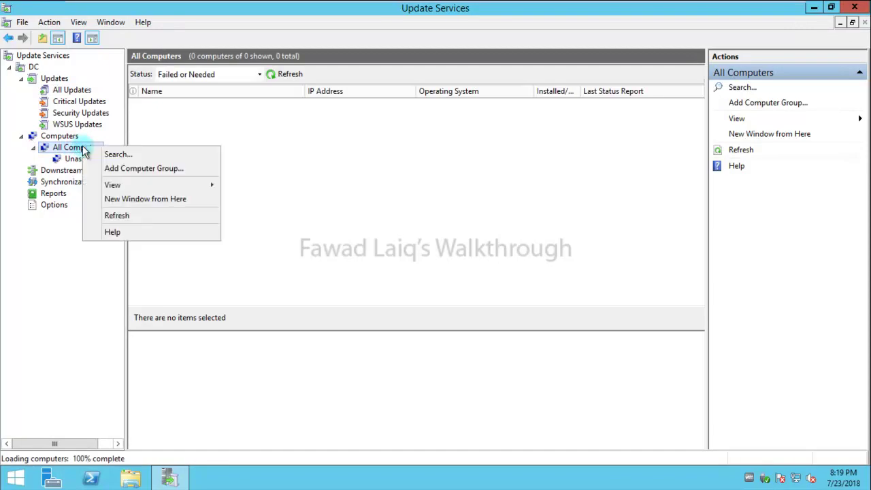
pyautogui.click(219, 245)
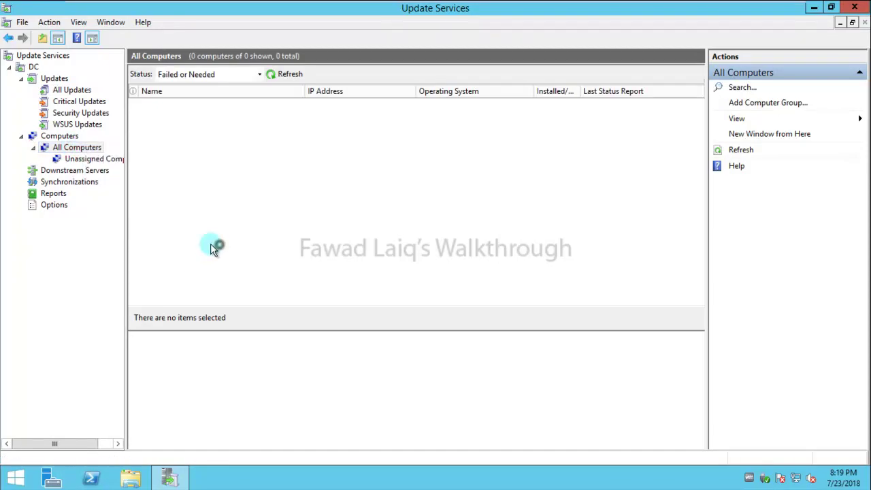